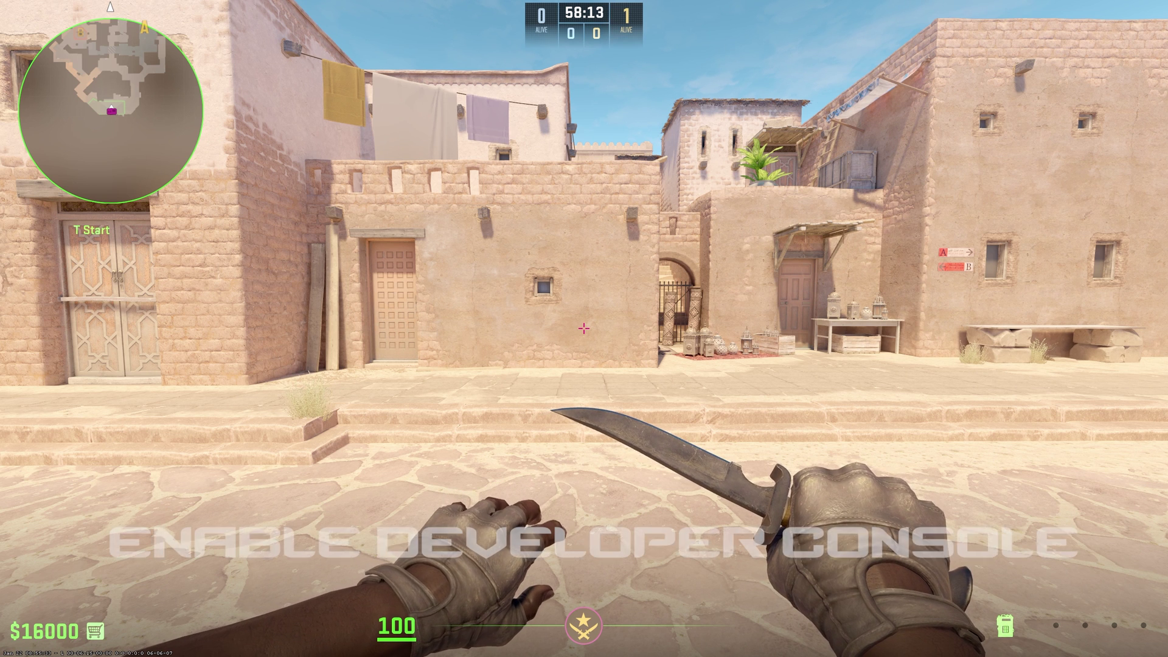
Confirm Enable Developer Console is Yes in settings, then open the console over the Dust II match.
{"action": "key", "text": "Escape"}
{"action": "left_click", "coordinate": [106, 22]}
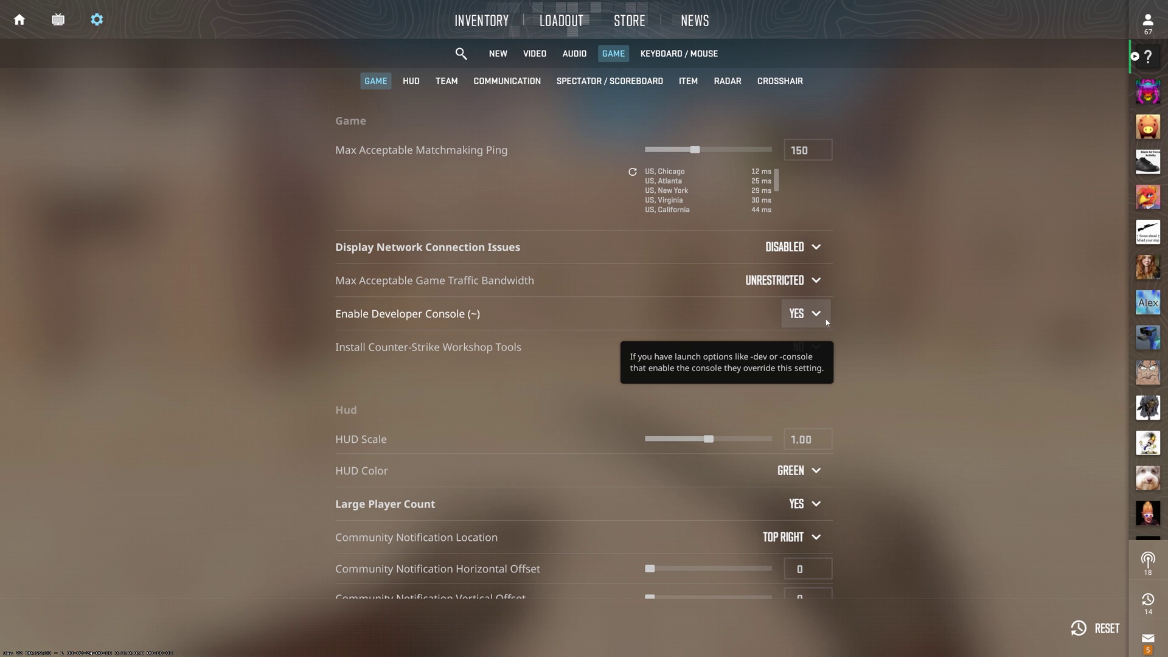
{"action": "key", "text": "Escape"}
{"action": "key", "text": "grave"}
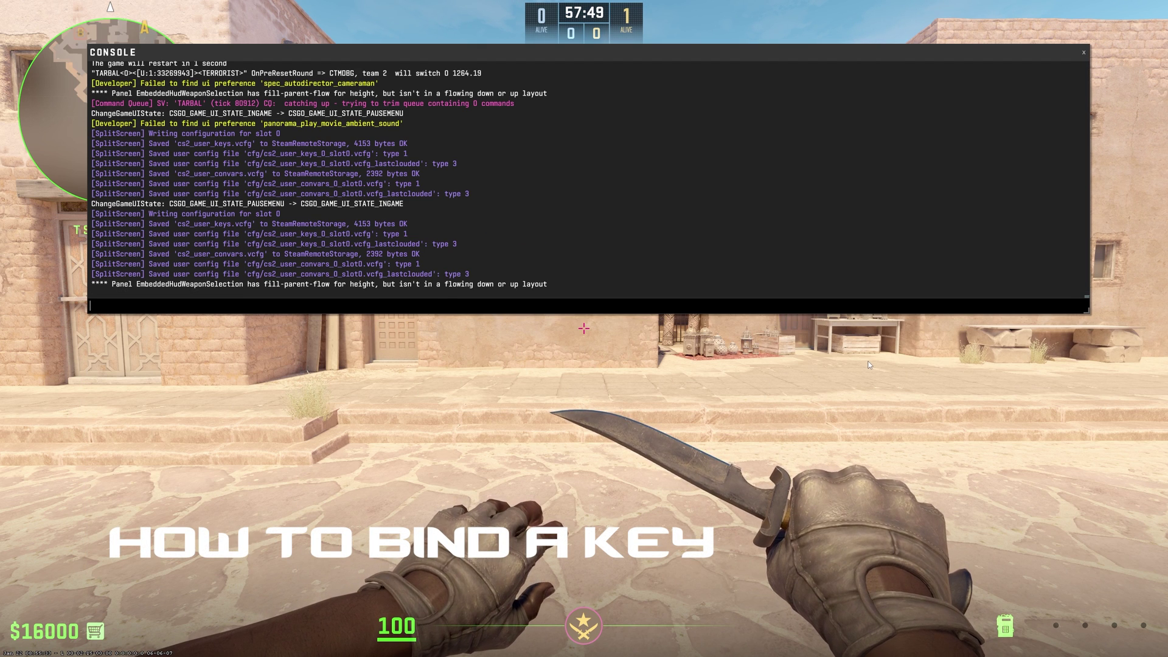
Bind numpad 1 to 'buy vest' and test it, dropping money from $16000 to $15350.
{"action": "type", "text": "bind "}
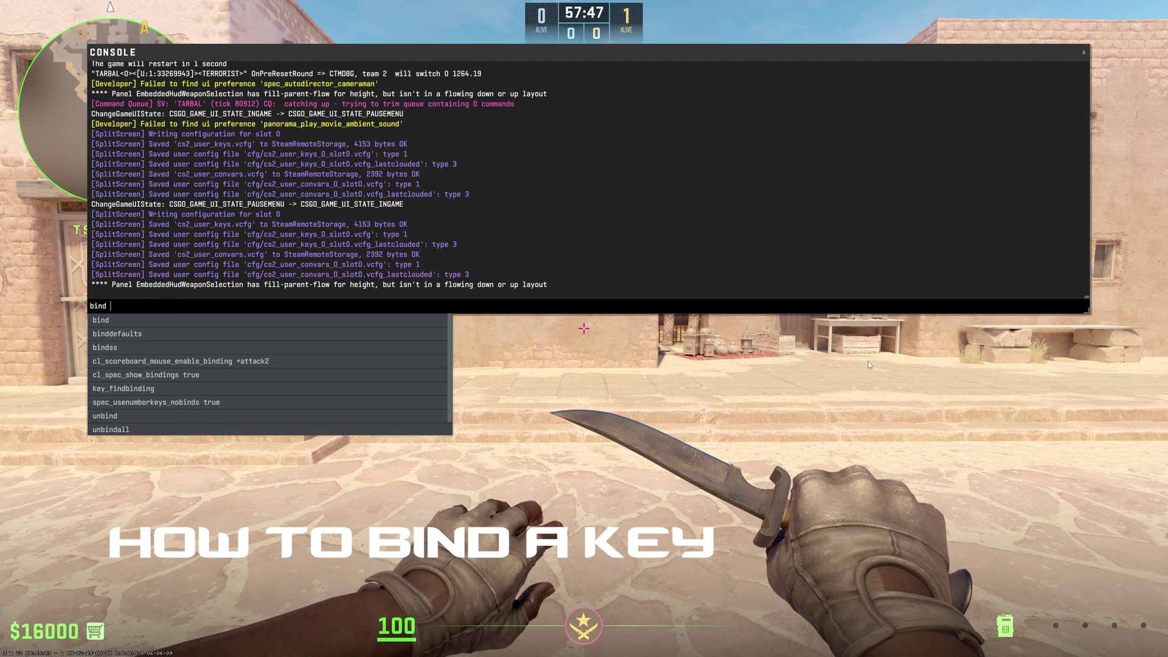
{"action": "type", "text": "kp"}
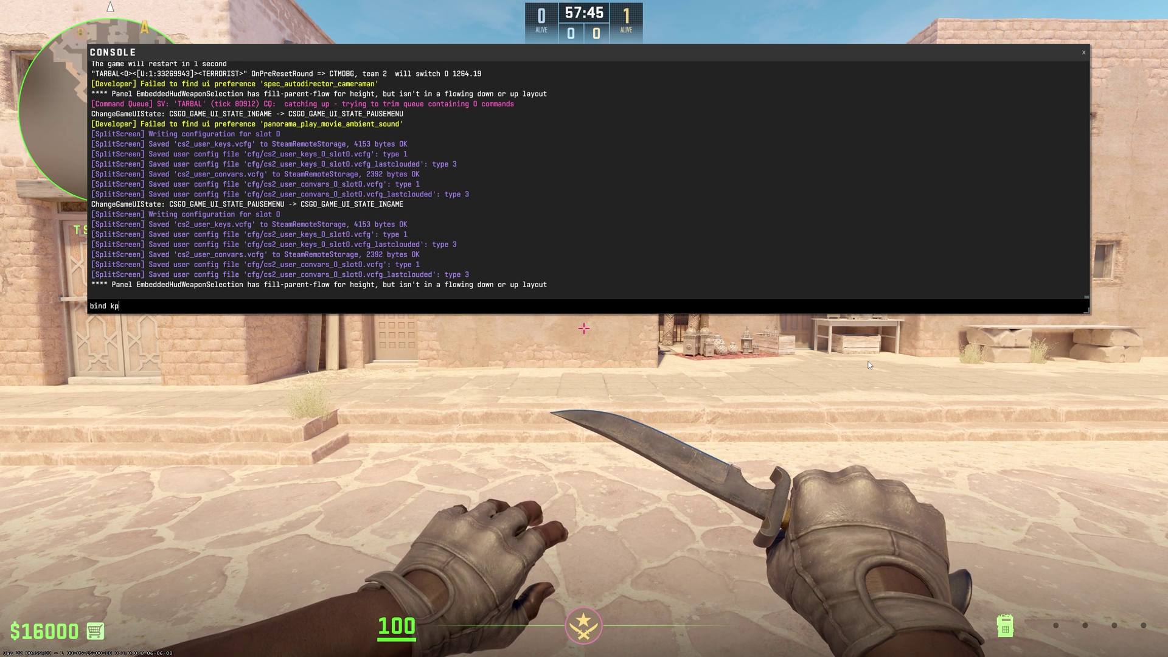
{"action": "type", "text": "_"}
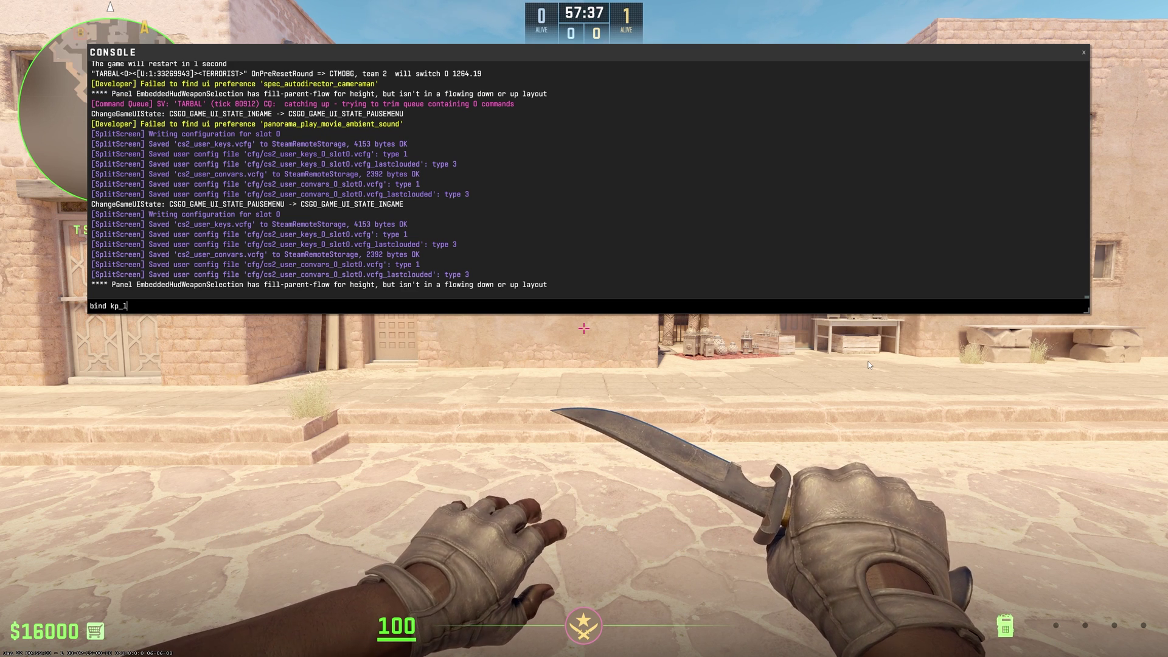
{"action": "type", "text": "1 buy"}
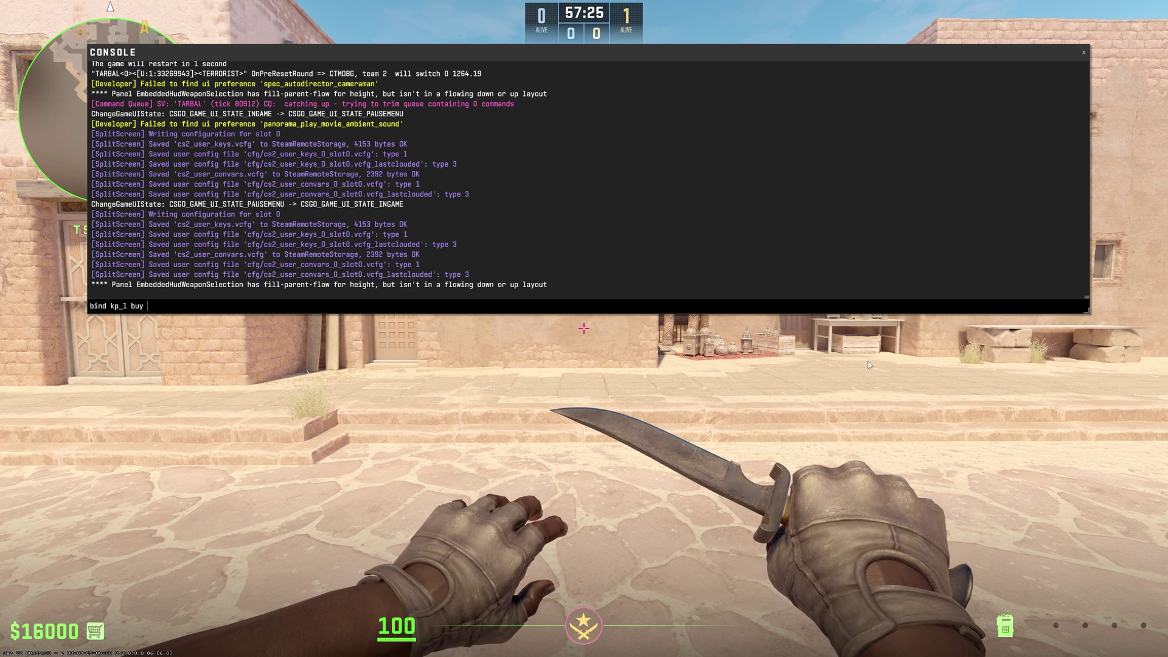
{"action": "type", "text": " vest"}
{"action": "key", "text": "Return"}
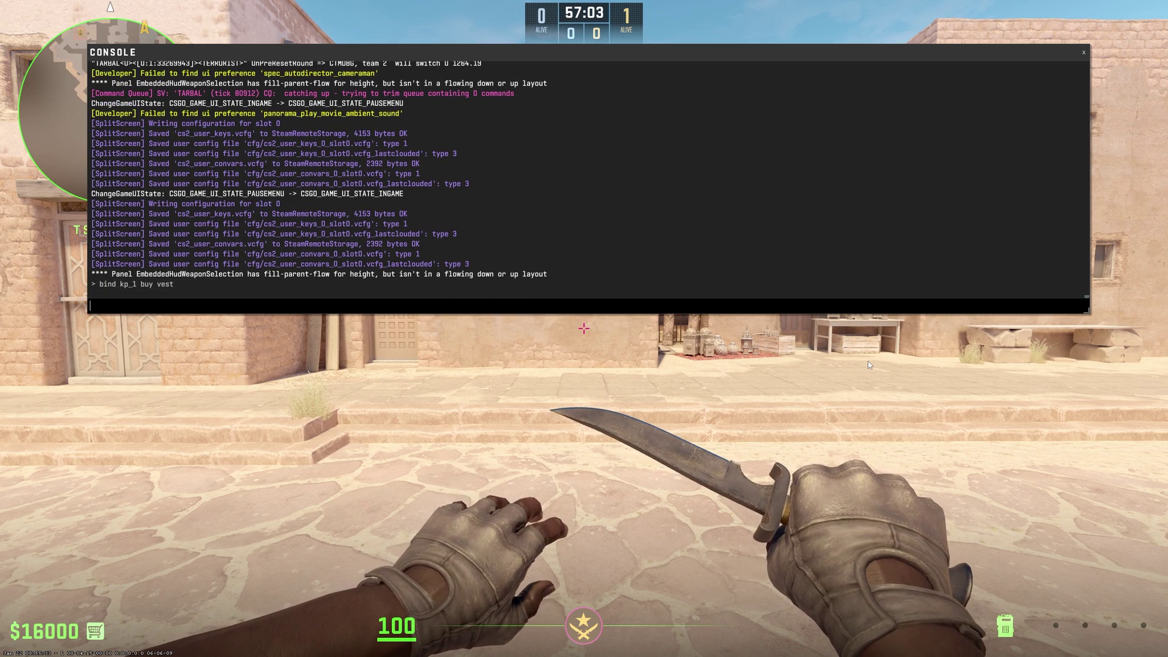
{"action": "key", "text": "grave"}
{"action": "key", "text": "KP_1"}
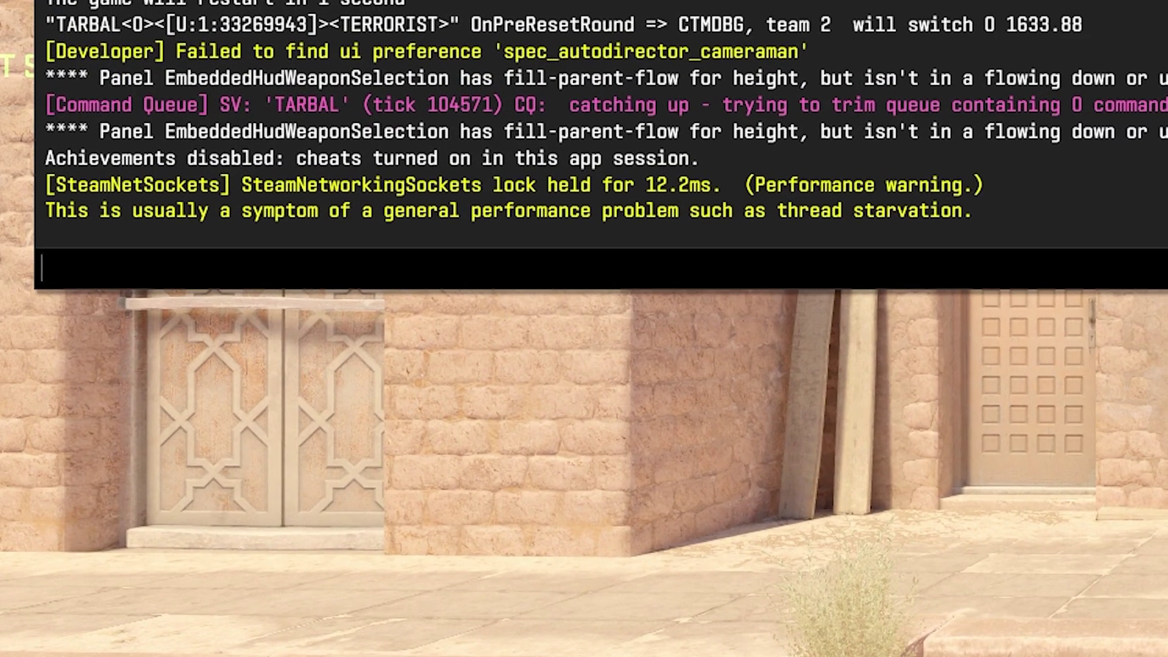
Enter bind kp_7 buying vesthelm, ak47, flashbang, smokegrenade, molotov, hegrenade and p250.
{"action": "type", "text": "bind"}
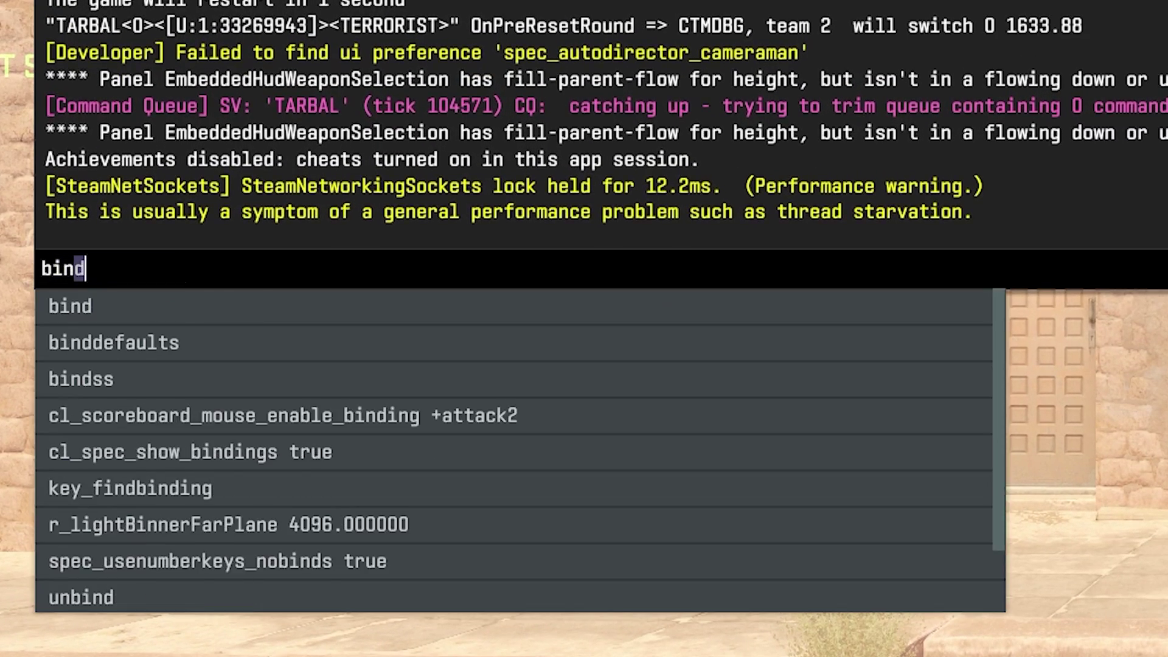
{"action": "type", "text": " kp_7 "}
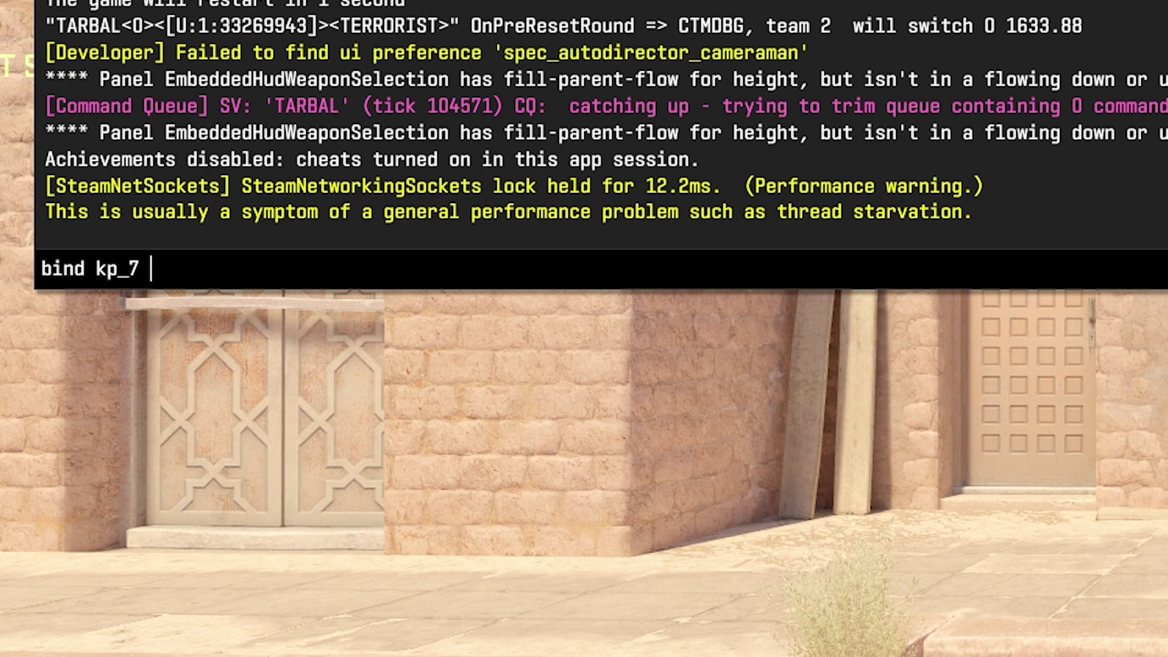
{"action": "type", "text": "\"buy vesthelm"}
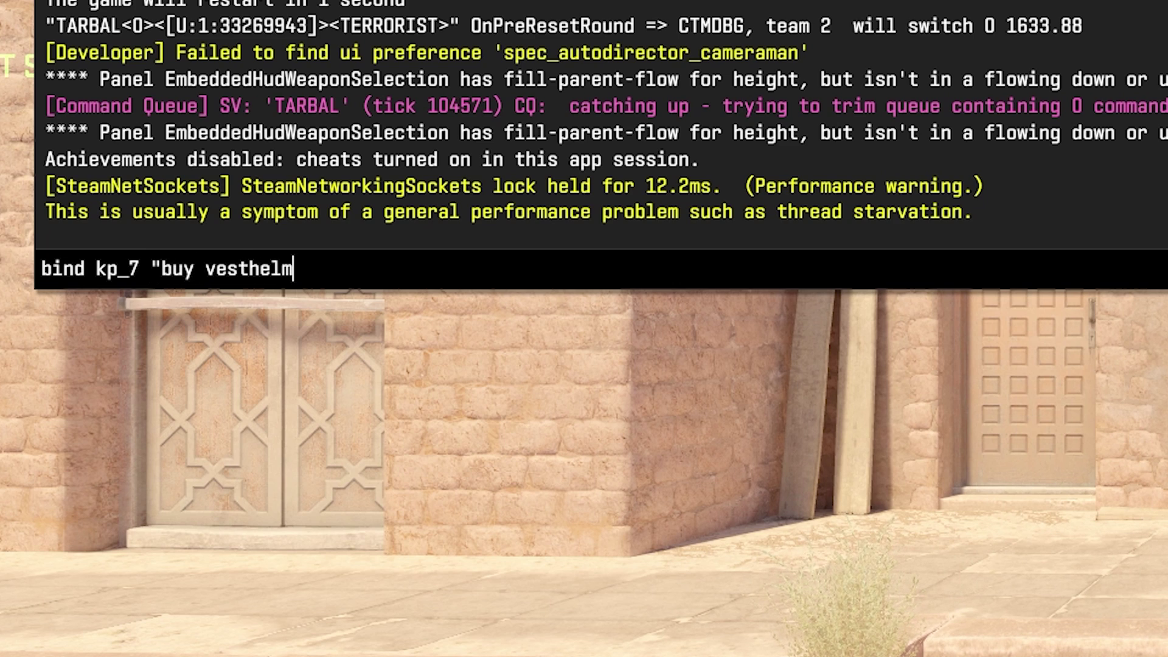
{"action": "type", "text": "; buy ak47; buy "}
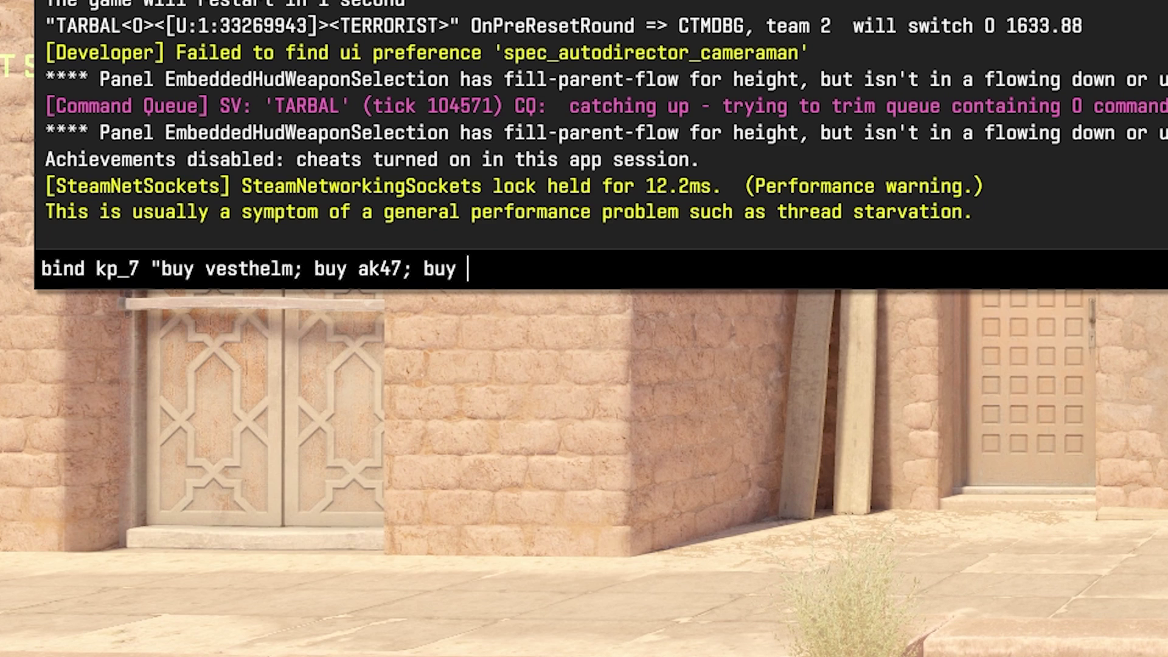
{"action": "type", "text": "flashbang; buy smokegrenade; buy molotov; buy hegrenade; p250"}
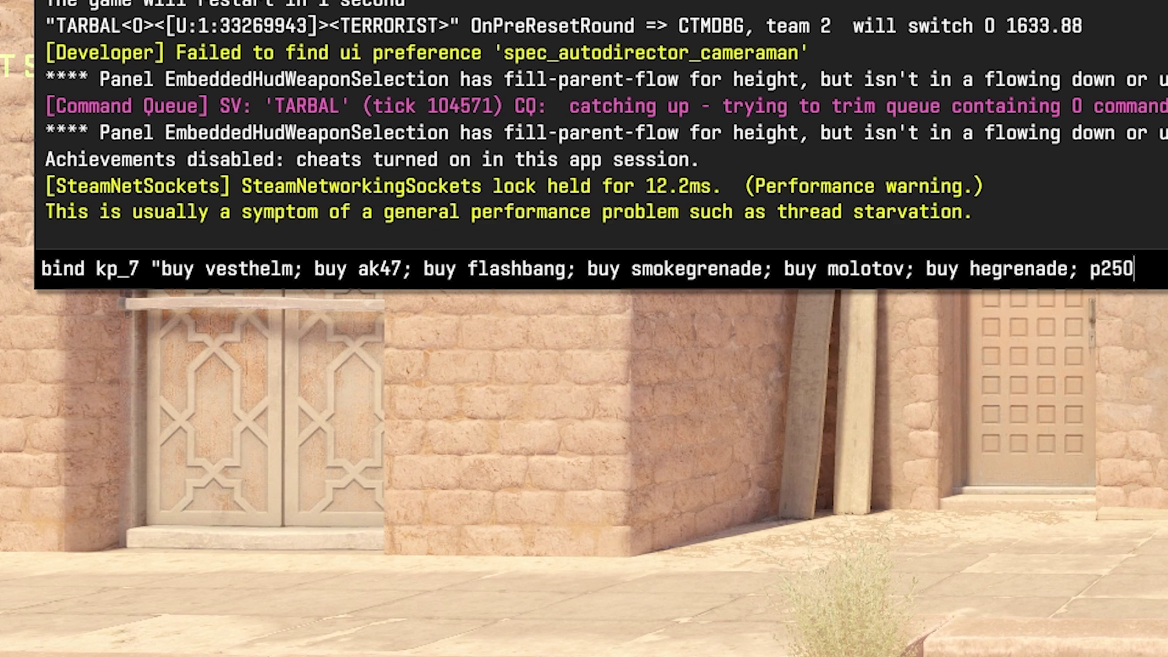
{"action": "key", "text": "BackSpace"}
{"action": "key", "text": "BackSpace"}
{"action": "key", "text": "BackSpace"}
{"action": "key", "text": "BackSpace"}
{"action": "type", "text": "buy p250\""}
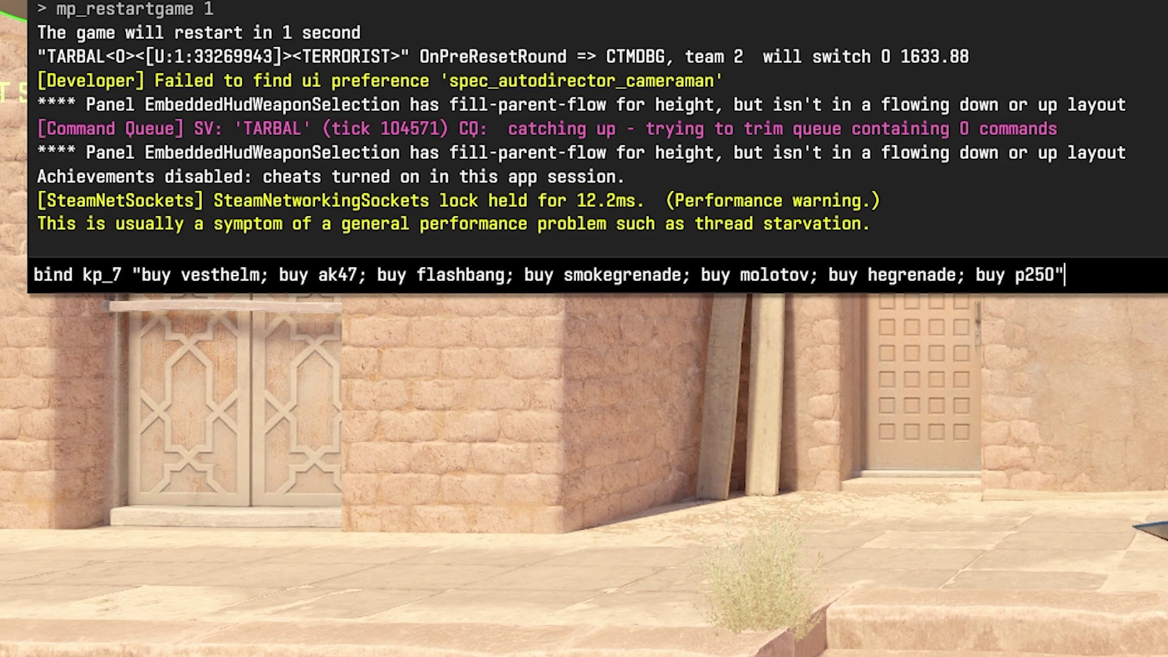
{"action": "key", "text": "Return"}
Run mp_restartgame 1, buy the numpad 7 loadout, and verify it in the buy menu ($10800 left).
{"action": "type", "text": "mp_restar"}
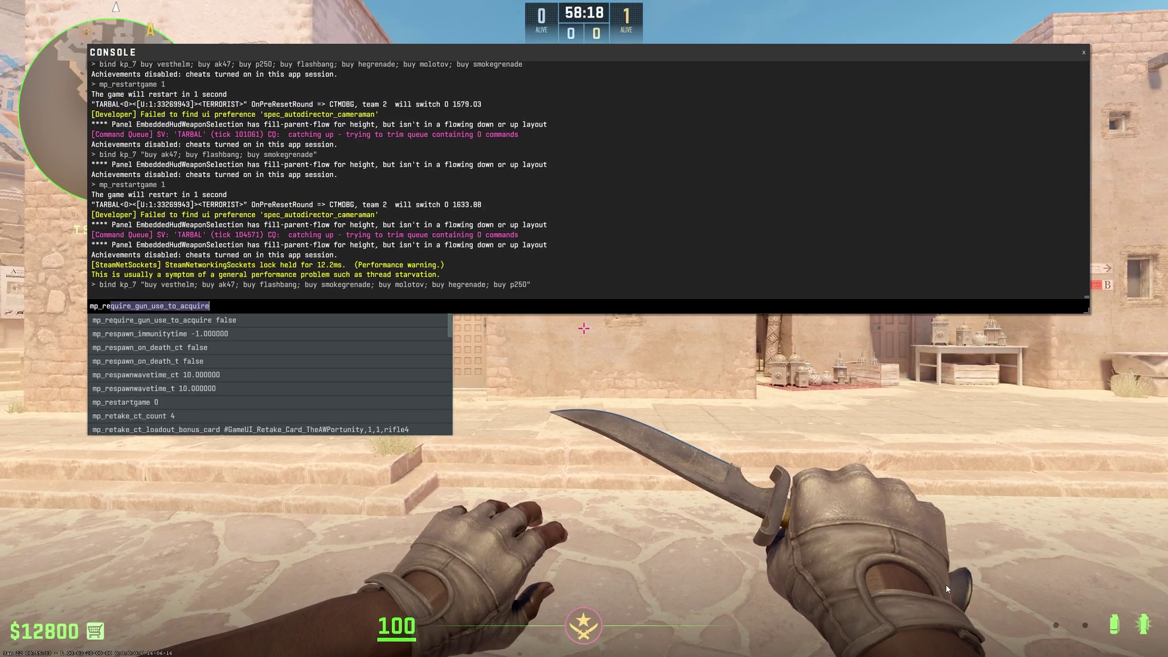
{"action": "type", "text": "tgame 1"}
{"action": "key", "text": "Return"}
{"action": "key", "text": "Escape"}
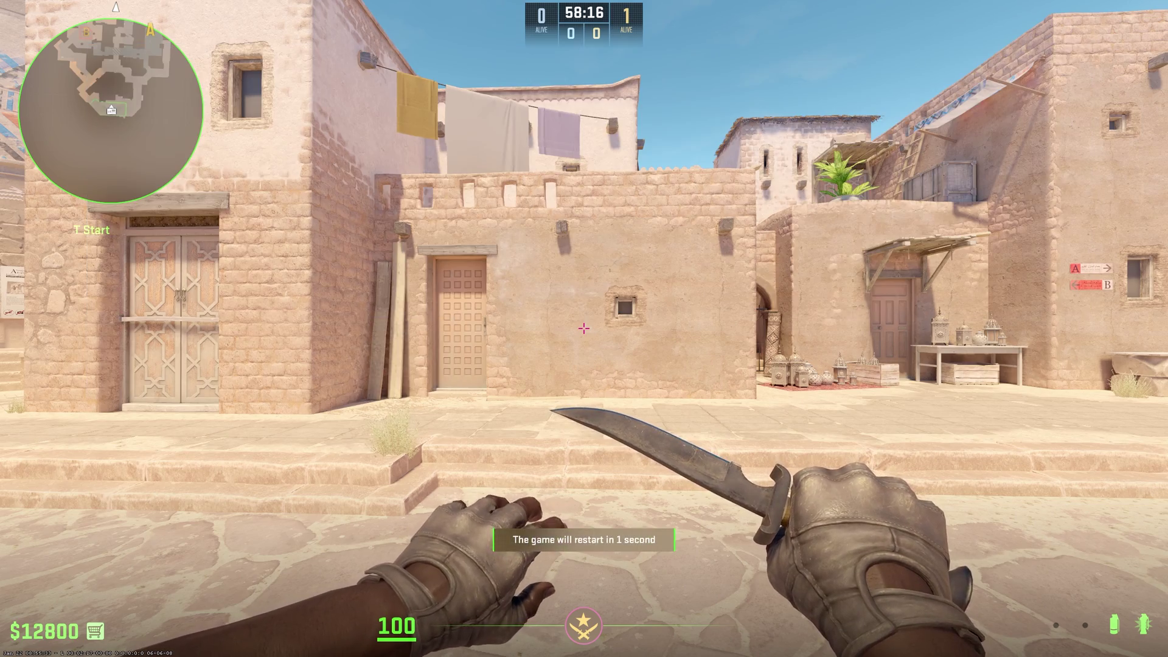
{"action": "key", "text": "KP_7"}
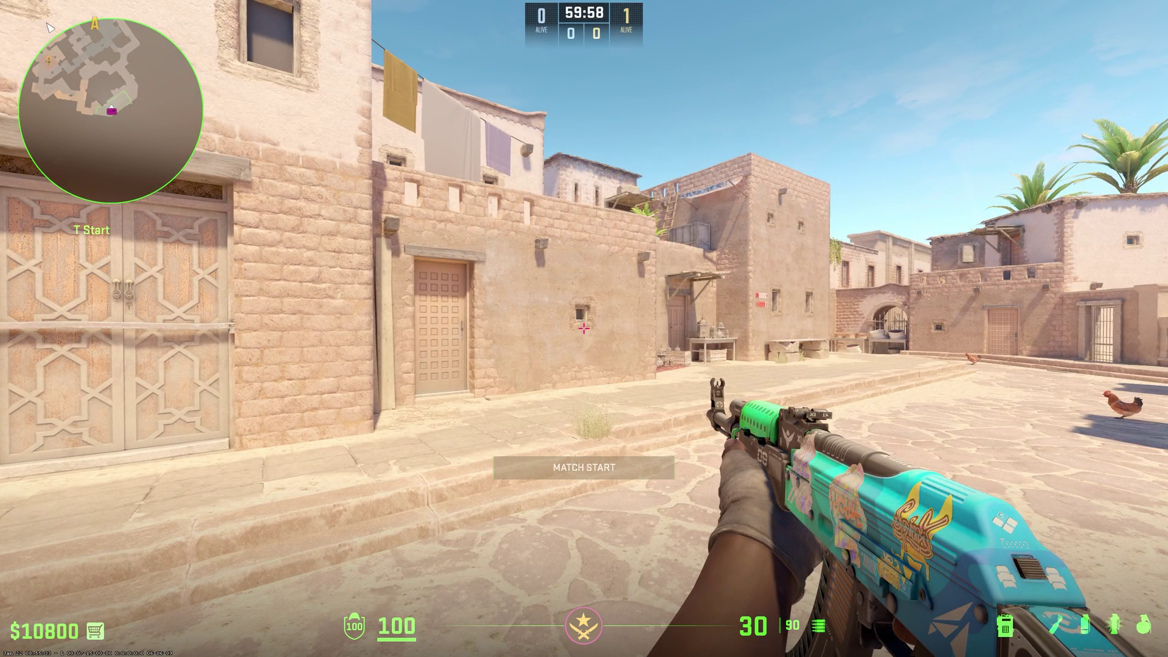
{"action": "key", "text": "b"}
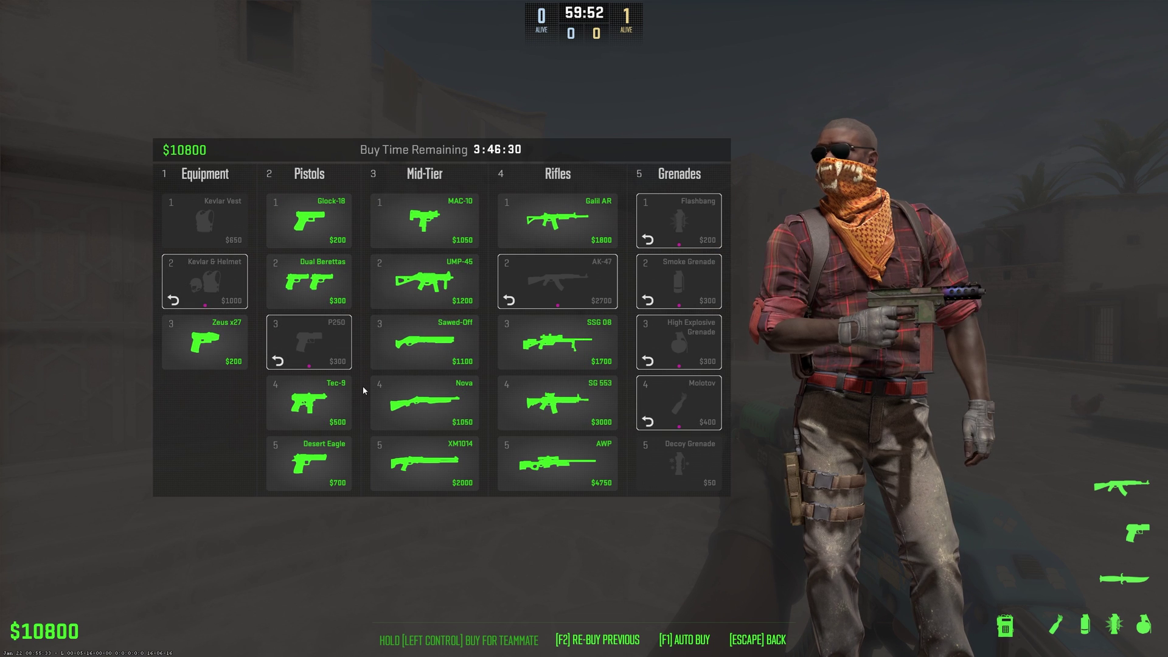
{"action": "key", "text": "Escape"}
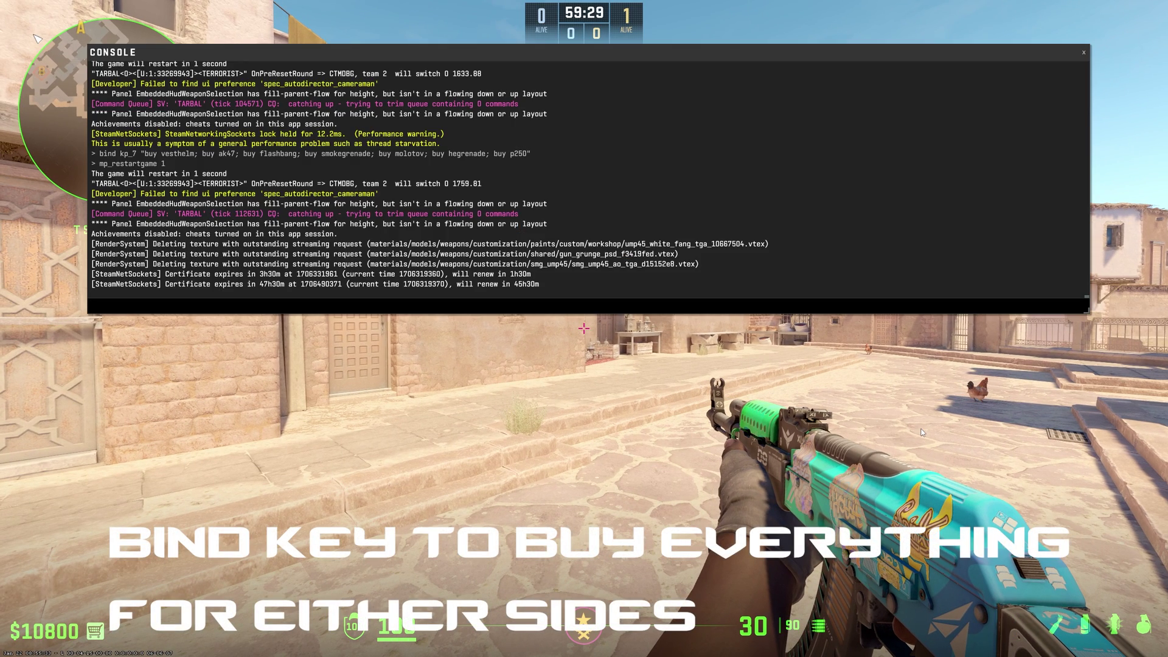
Type the kp_8 bind buying vesthelm, ak47, m4a1_silenced, molotov and incgrenade, then close the console.
{"action": "type", "text": "bind kp_8 \"buy vest"}
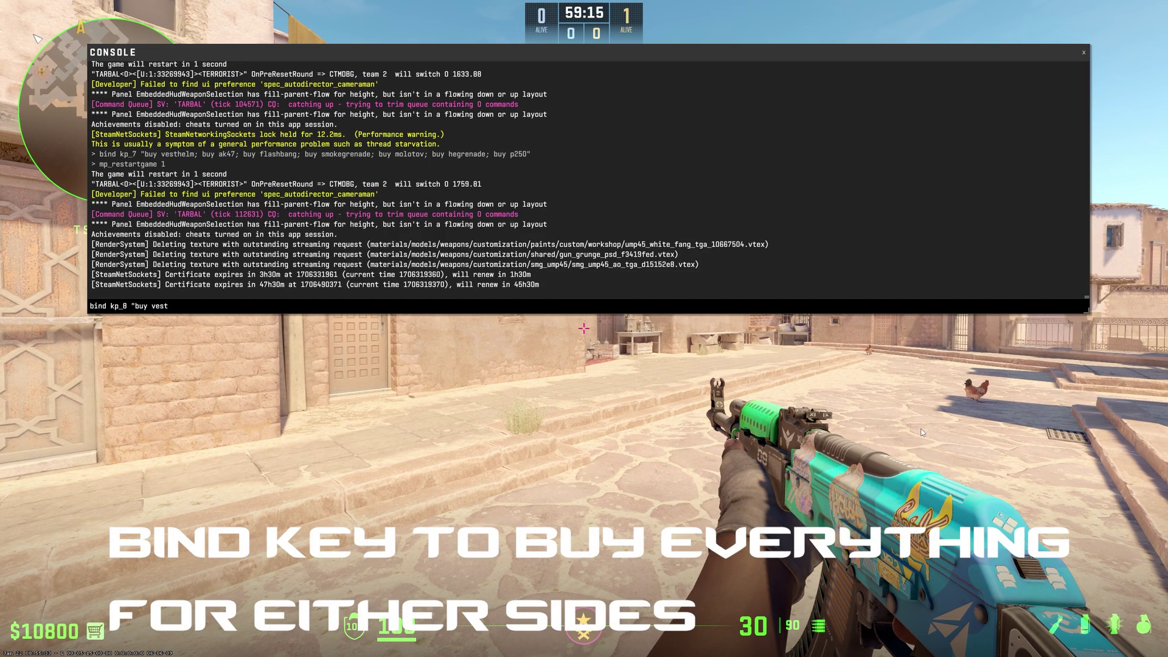
{"action": "type", "text": "helm; ak47"}
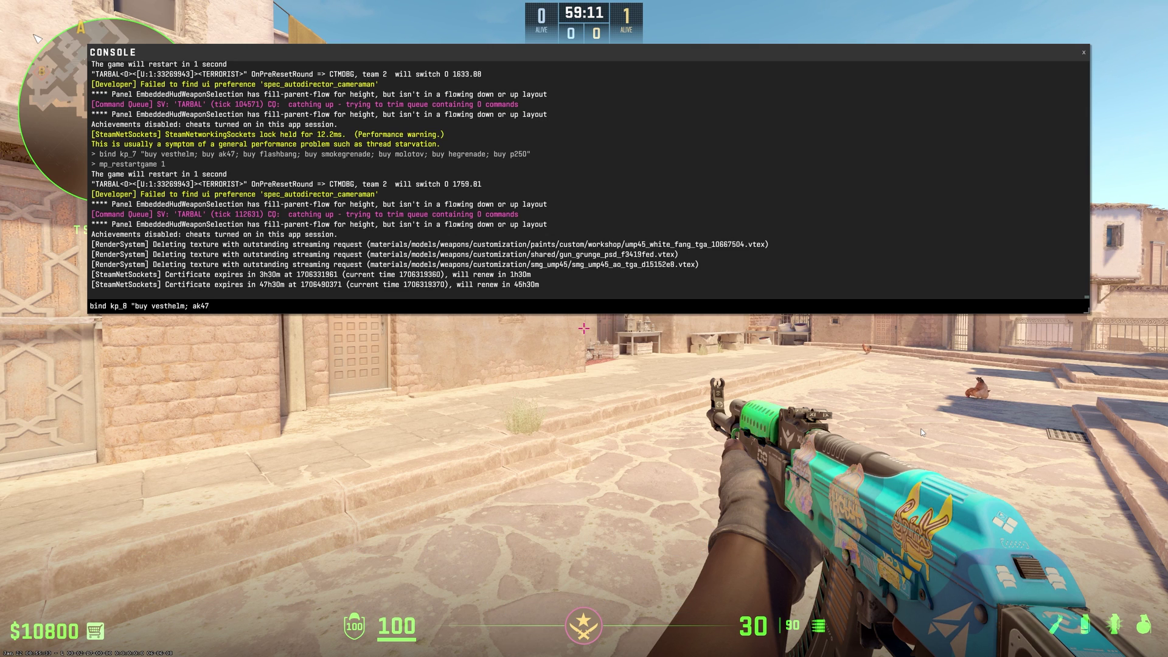
{"action": "key", "text": "BackSpace"}
{"action": "key", "text": "BackSpace"}
{"action": "key", "text": "BackSpace"}
{"action": "key", "text": "BackSpace"}
{"action": "type", "text": "buy"}
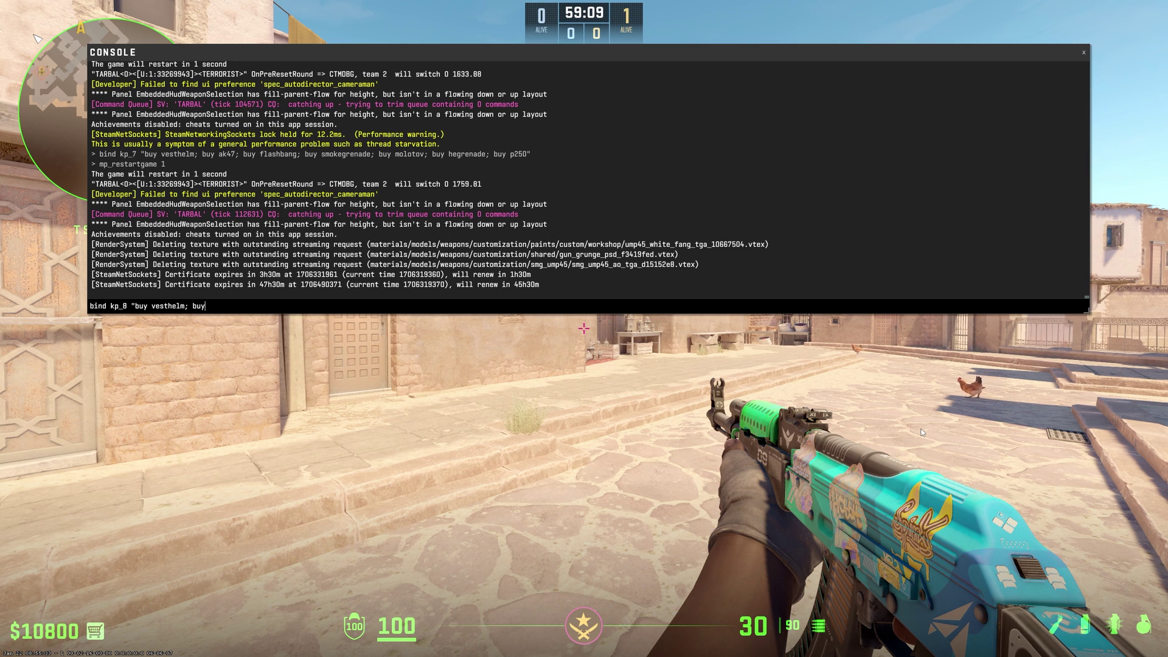
{"action": "type", "text": " ak47"}
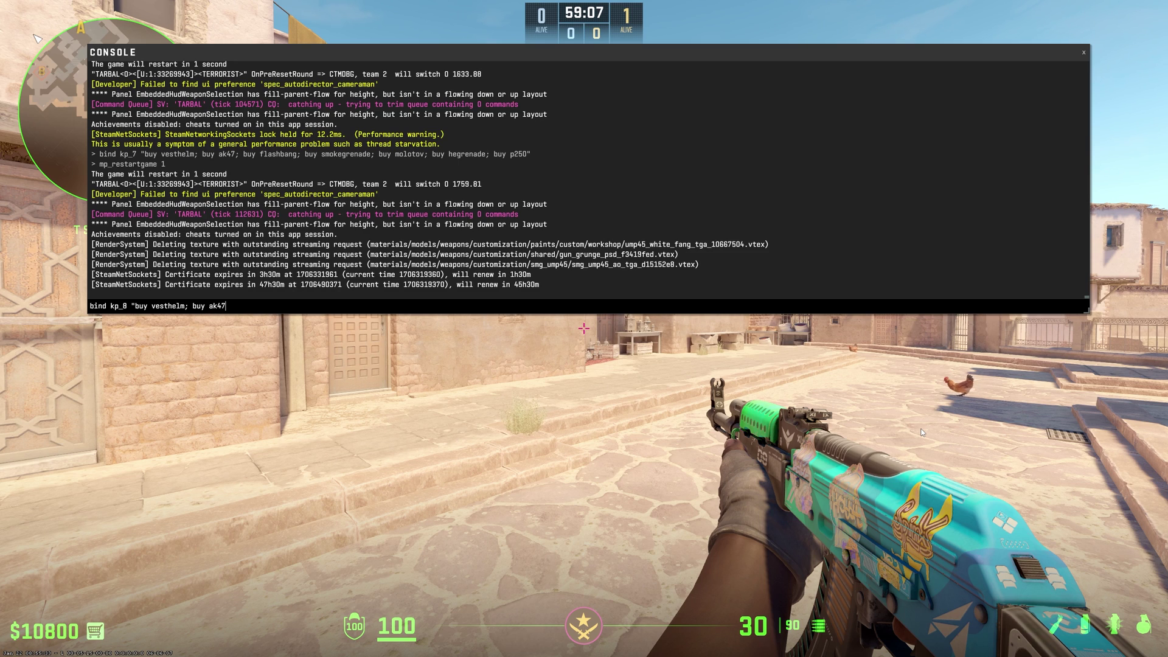
{"action": "type", "text": "; buym4a1"}
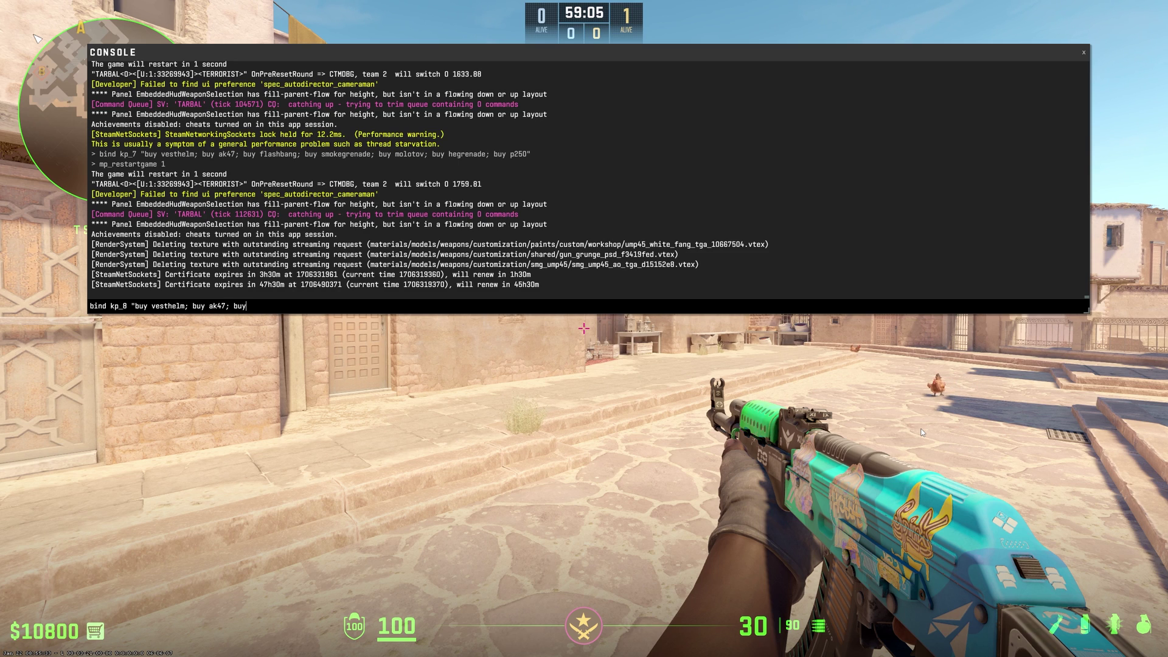
{"action": "key", "text": "BackSpace"}
{"action": "key", "text": "BackSpace"}
{"action": "type", "text": "m4a1_silence"}
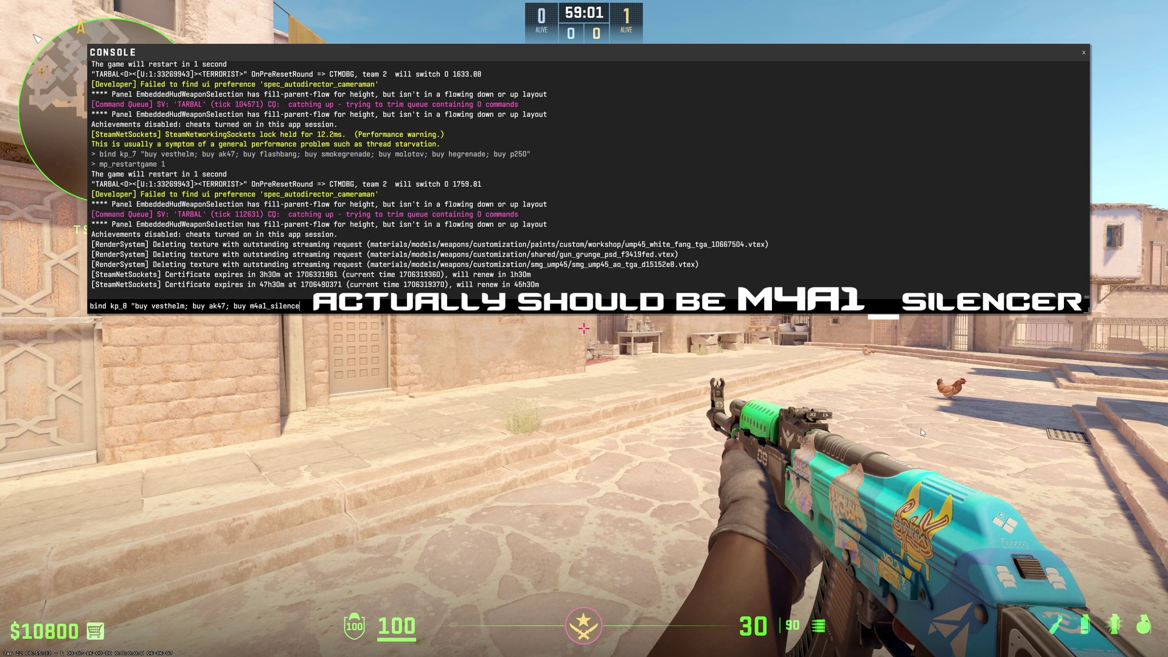
{"action": "type", "text": "d; buy moloi"}
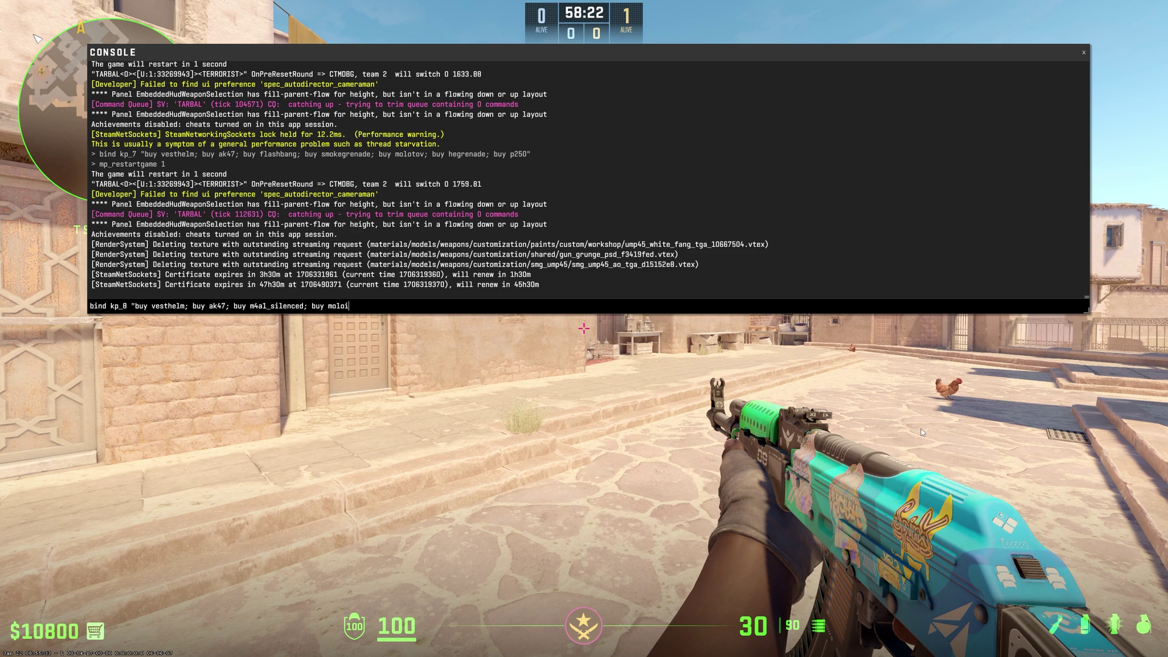
{"action": "type", "text": "v; buy inc"}
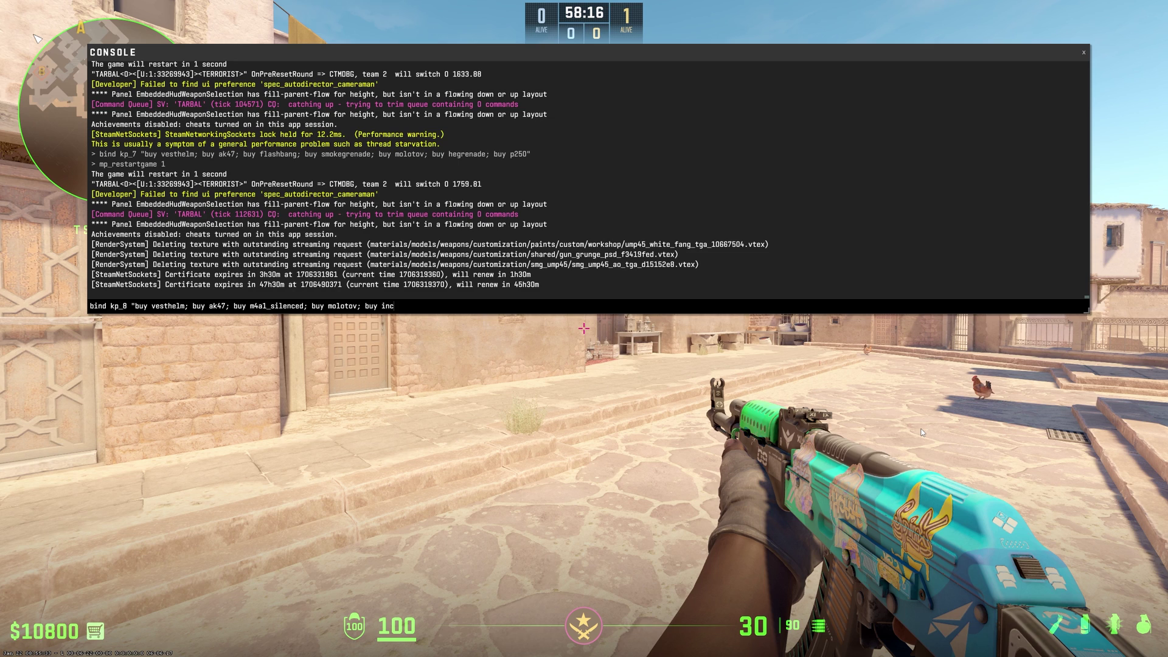
{"action": "type", "text": "grenade"}
{"action": "type", "text": ";"}
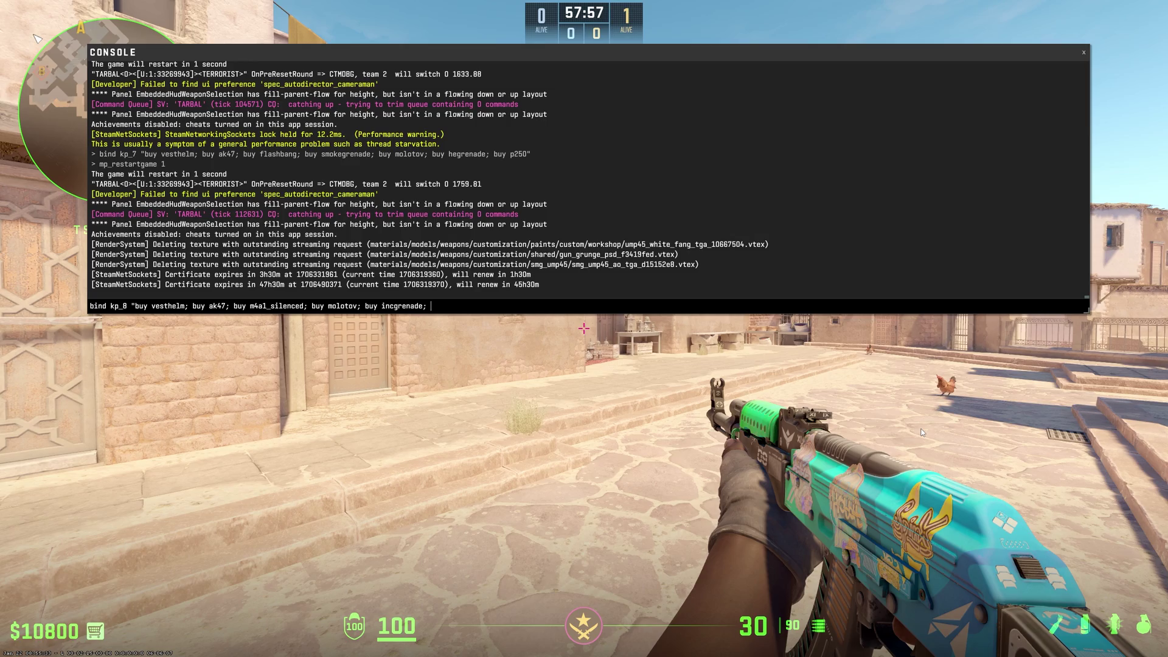
{"action": "key", "text": "Escape"}
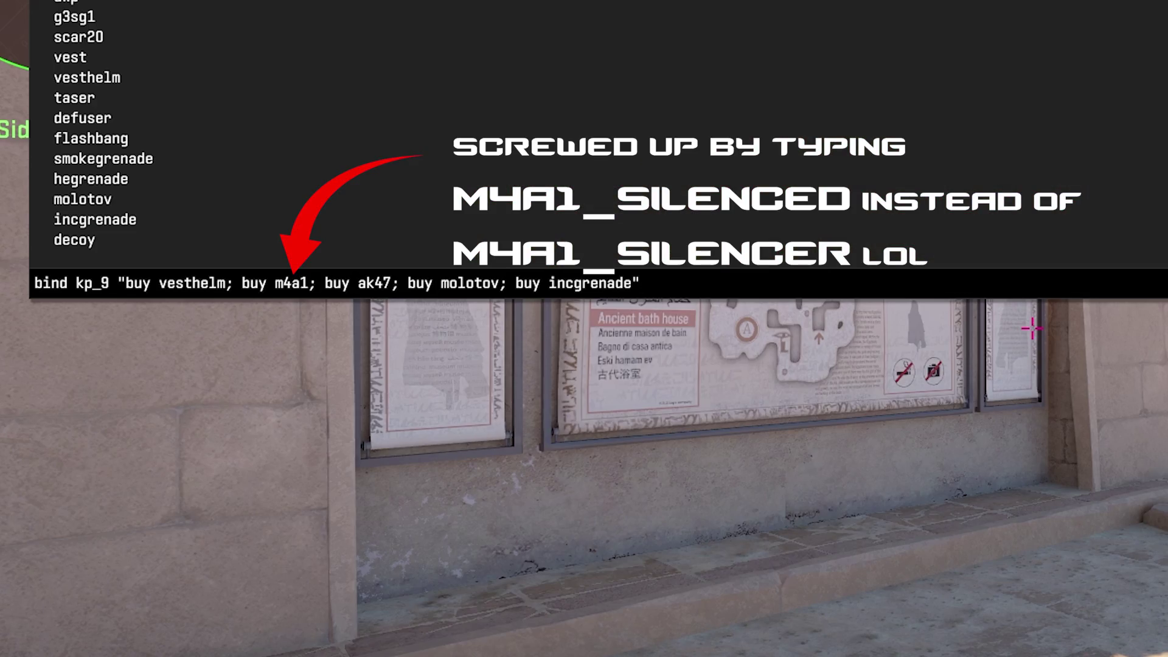
Submit the kp_9 buy bind, buy the gear with numpad 9, switch to the AK-47, and reopen the console.
{"action": "key", "text": "Return"}
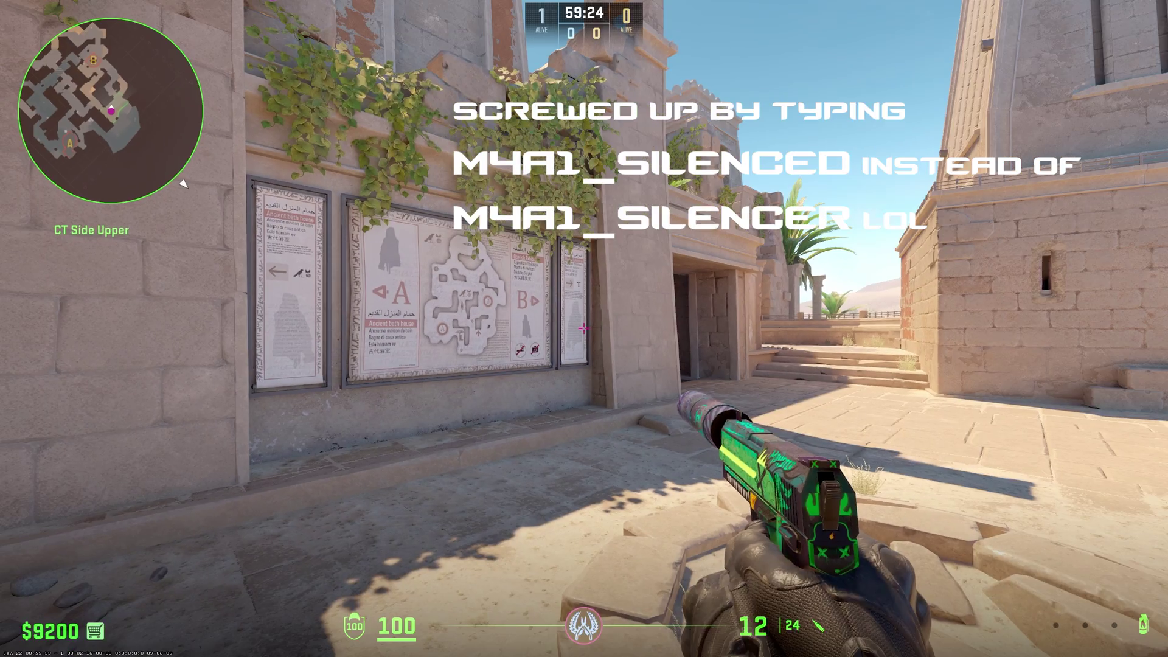
{"action": "key", "text": "KP_9"}
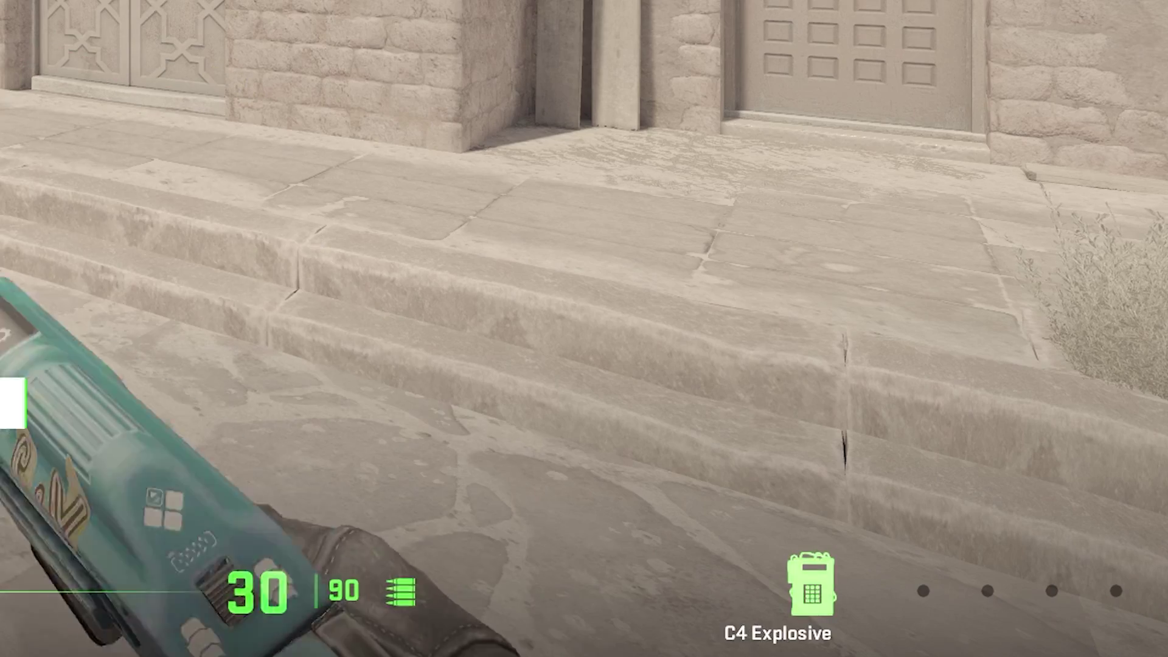
{"action": "key", "text": "f"}
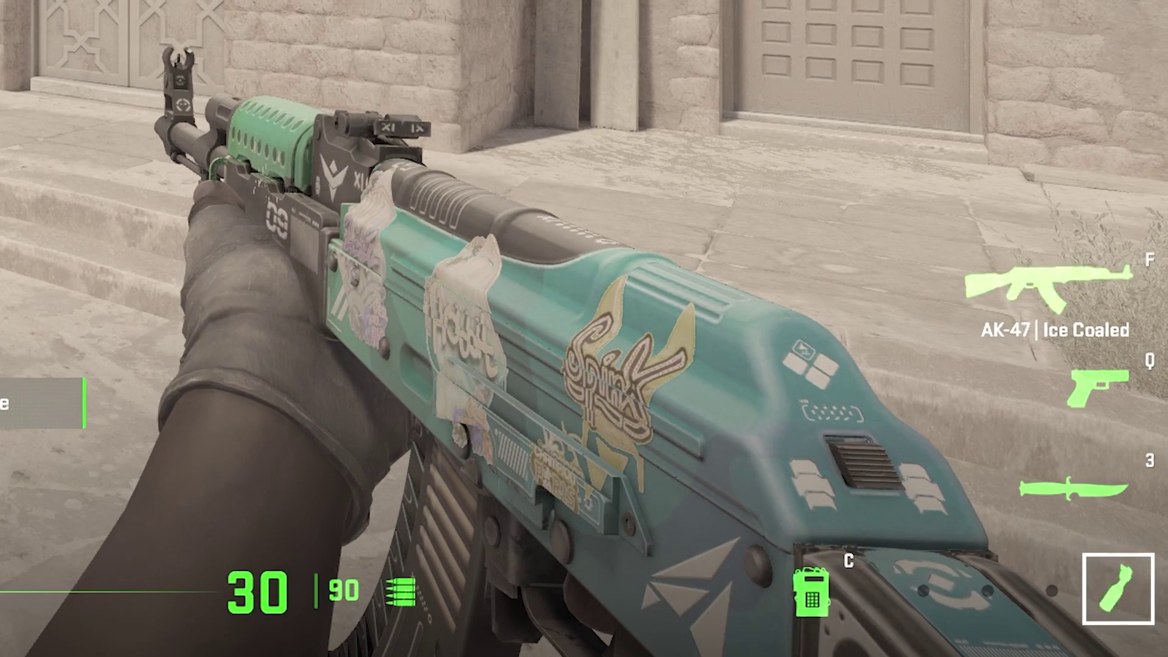
{"action": "key", "text": "grave"}
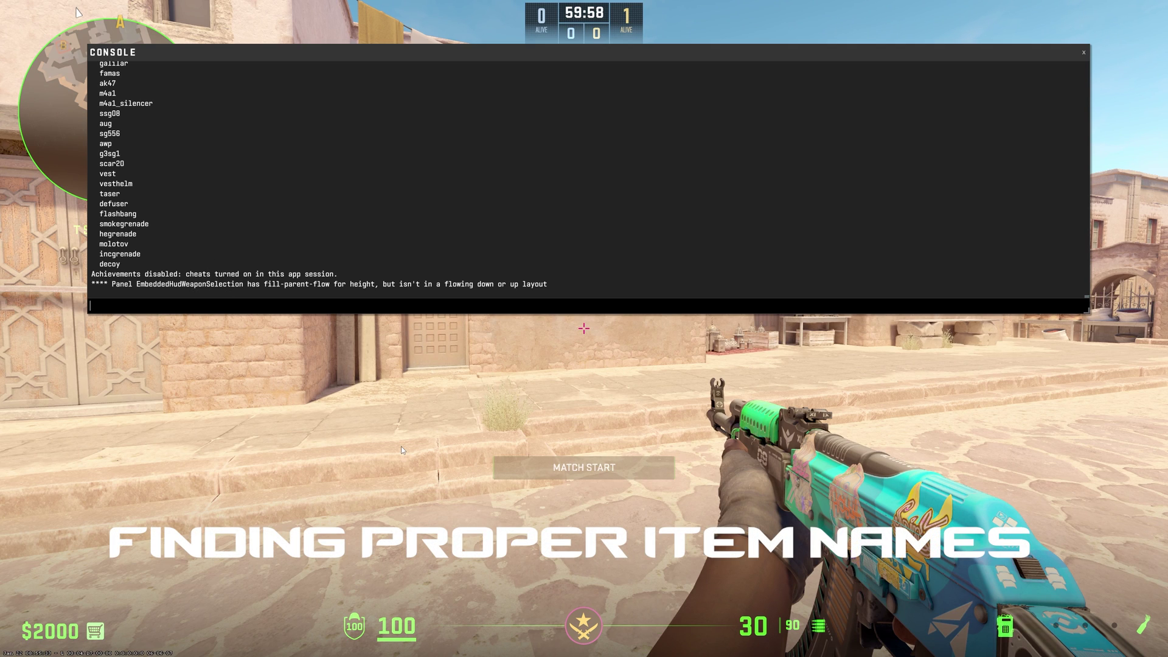
Discard an unfinished bind line and leave 'buy' typed in the console input.
{"action": "type", "text": "buy"}
{"action": "key", "text": "BackSpace"}
{"action": "key", "text": "BackSpace"}
{"action": "key", "text": "BackSpace"}
{"action": "type", "text": "bind kp_6"}
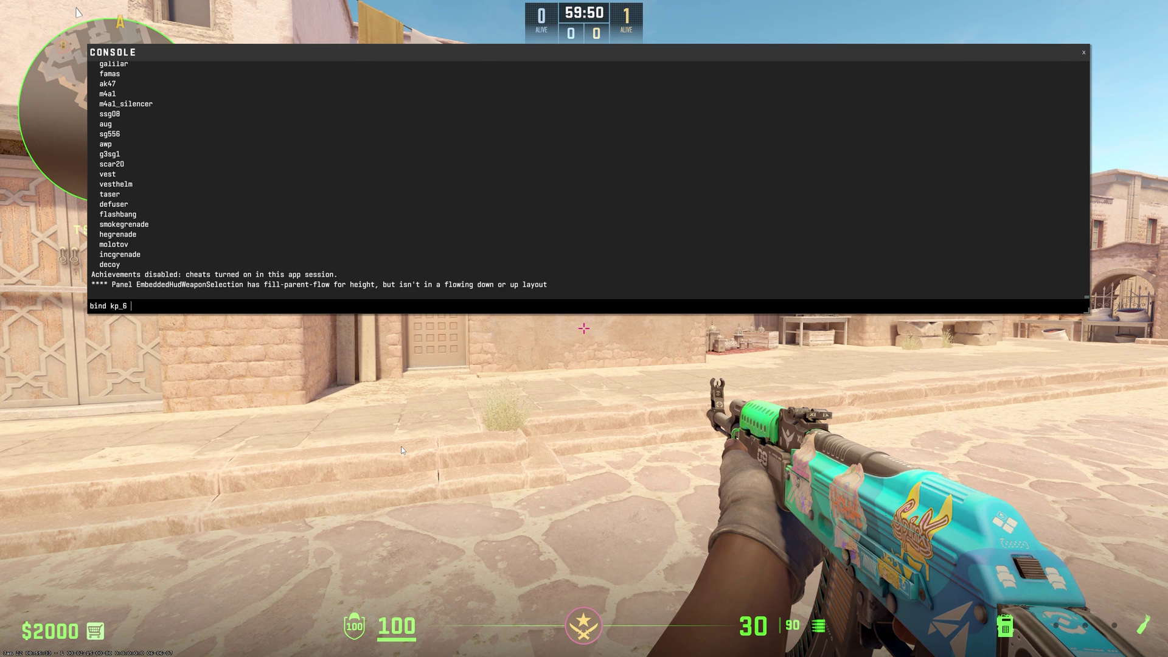
{"action": "key", "text": "BackSpace"}
{"action": "key", "text": "BackSpace"}
{"action": "key", "text": "BackSpace"}
{"action": "key", "text": "BackSpace"}
{"action": "key", "text": "BackSpace"}
{"action": "key", "text": "BackSpace"}
{"action": "key", "text": "BackSpace"}
{"action": "key", "text": "BackSpace"}
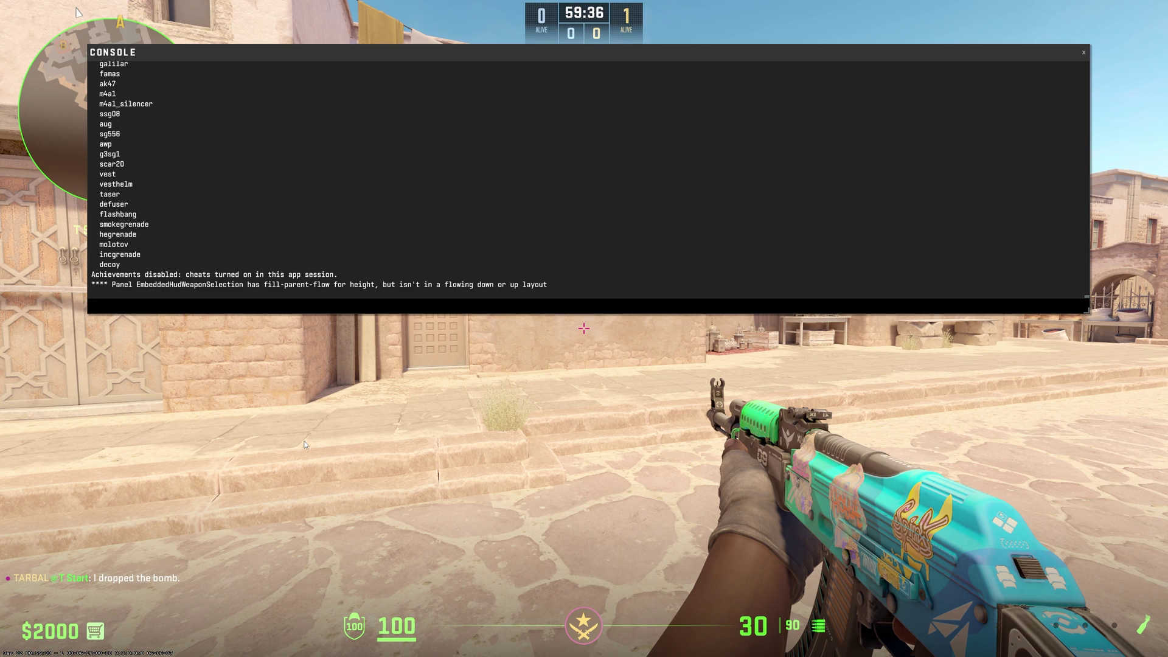
{"action": "type", "text": "buy"}
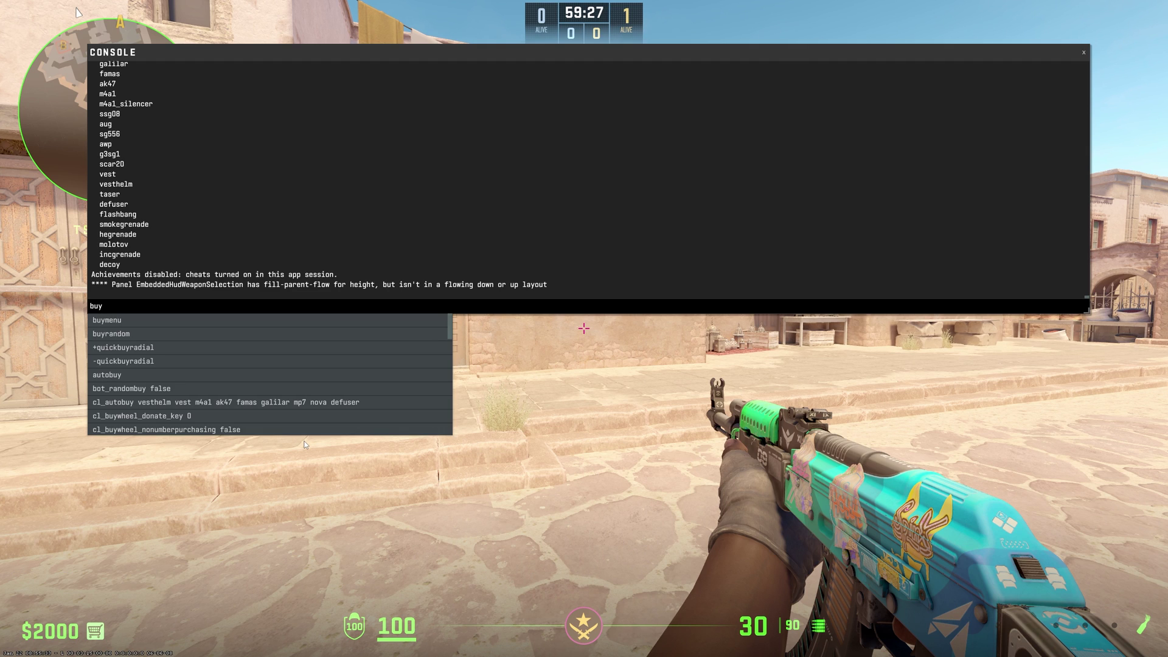
Run buy to list item names, enlarge the console, and highlight galilar and famas.
{"action": "key", "text": "Return"}
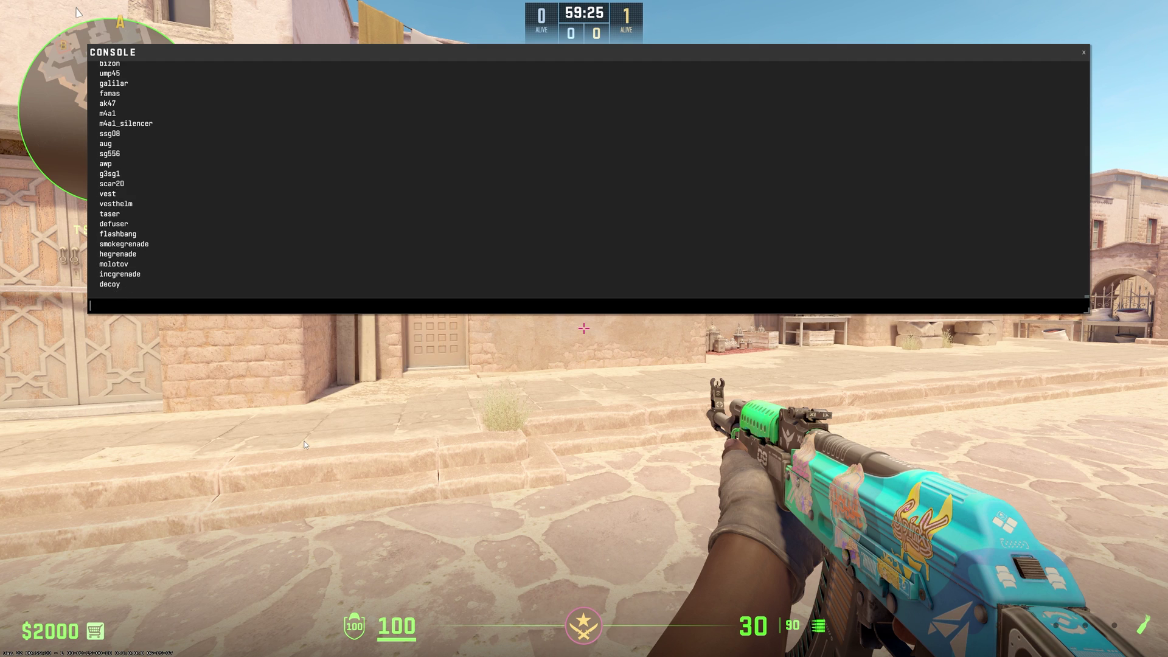
{"action": "left_click_drag", "start_coordinate": [1087, 315], "coordinate": [1094, 622]}
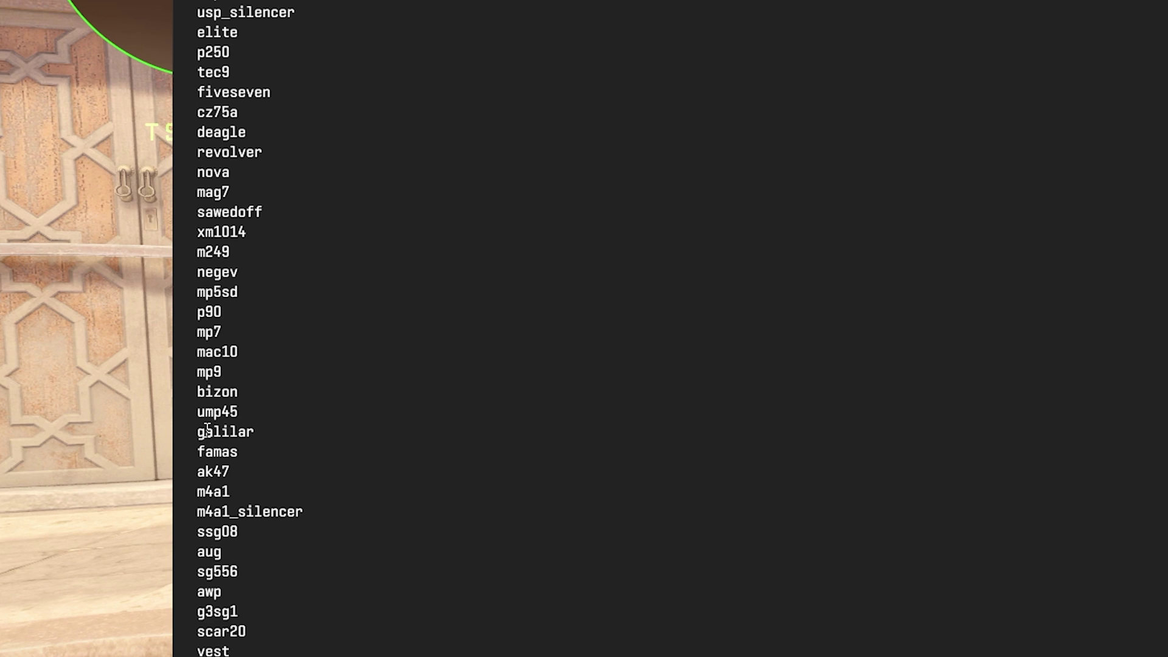
{"action": "left_click_drag", "start_coordinate": [99, 379], "coordinate": [121, 377]}
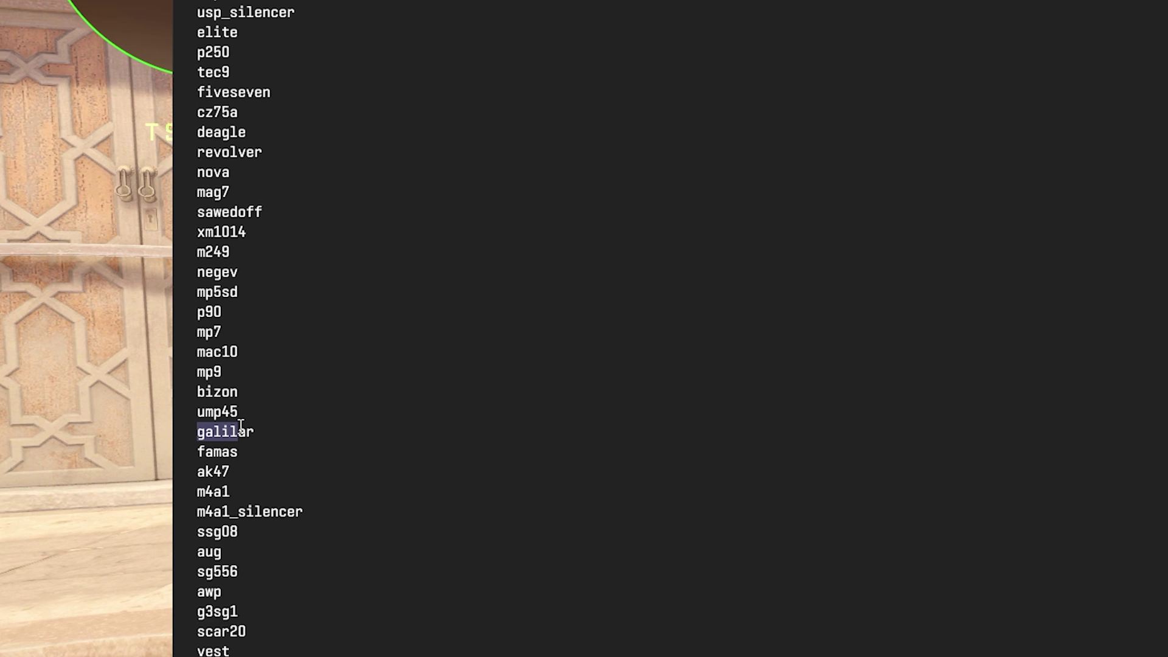
{"action": "left_click_drag", "start_coordinate": [241, 424], "coordinate": [197, 392]}
{"action": "scroll", "coordinate": [310, 532], "scroll_direction": "up", "scroll_amount": 2}
{"action": "scroll", "coordinate": [285, 526], "scroll_direction": "down", "scroll_amount": 2}
{"action": "mouse_move", "coordinate": [256, 432]}
{"action": "left_mouse_down"}
{"action": "mouse_move", "coordinate": [194, 442]}
{"action": "mouse_move", "coordinate": [200, 511]}
{"action": "mouse_move", "coordinate": [207, 450]}
{"action": "mouse_move", "coordinate": [243, 451]}
{"action": "left_mouse_up"}
{"action": "scroll", "coordinate": [241, 433], "scroll_direction": "up", "scroll_amount": 2}
{"action": "scroll", "coordinate": [195, 442], "scroll_direction": "down", "scroll_amount": 2}
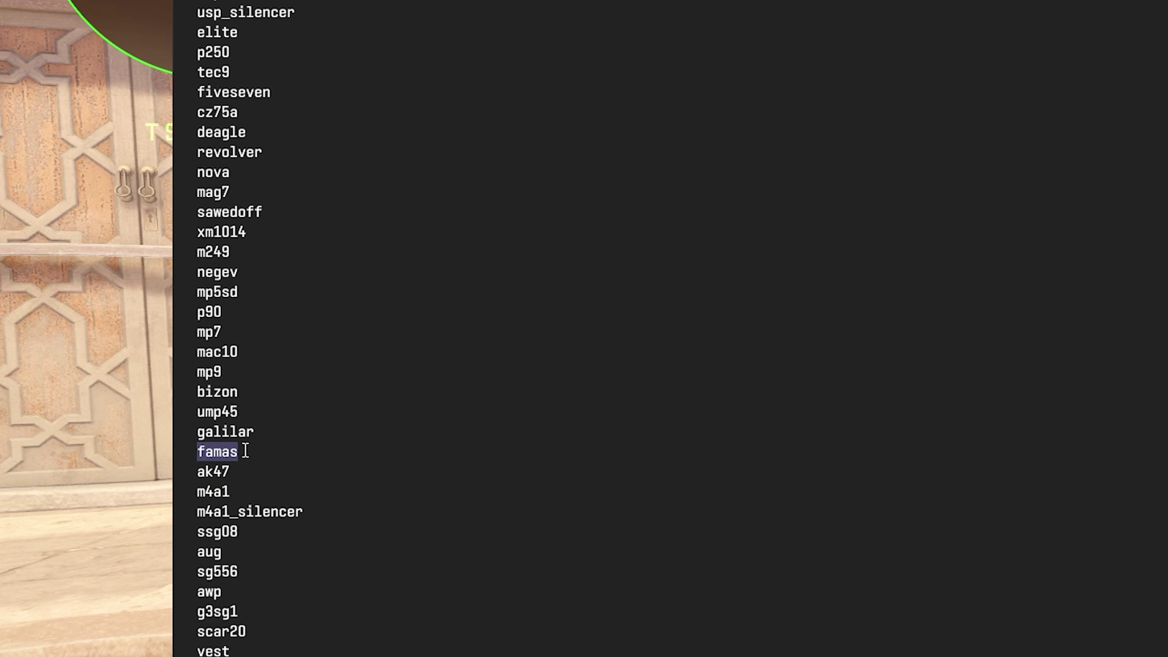
{"action": "left_click", "coordinate": [246, 450]}
Highlight and clear item names m4a1, vest, vesthelm, flashbang, the grenades and incgrenade.
{"action": "left_click_drag", "start_coordinate": [198, 491], "coordinate": [303, 513]}
{"action": "left_click", "coordinate": [194, 491]}
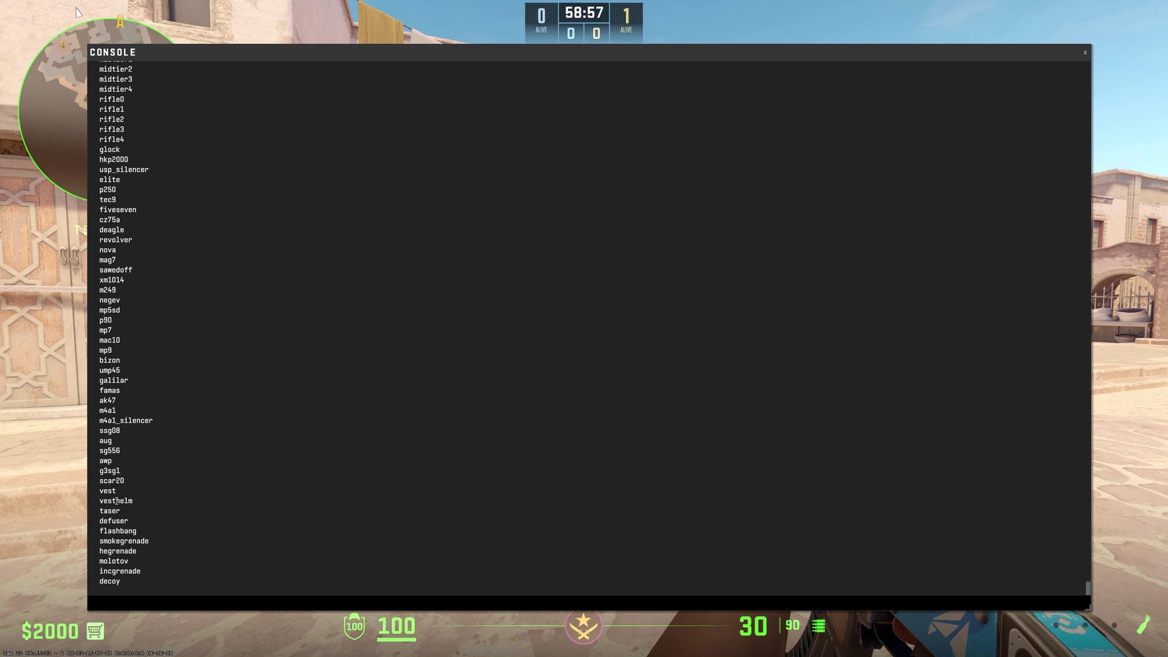
{"action": "left_click_drag", "start_coordinate": [119, 491], "coordinate": [167, 550]}
{"action": "left_click", "coordinate": [104, 495]}
{"action": "left_click", "coordinate": [101, 531]}
{"action": "left_click", "coordinate": [139, 530]}
{"action": "left_click", "coordinate": [129, 560]}
{"action": "left_click", "coordinate": [132, 546]}
{"action": "left_click", "coordinate": [167, 550]}
{"action": "left_click_drag", "start_coordinate": [101, 570], "coordinate": [135, 573]}
{"action": "left_click", "coordinate": [107, 569]}
{"action": "left_click", "coordinate": [142, 572]}
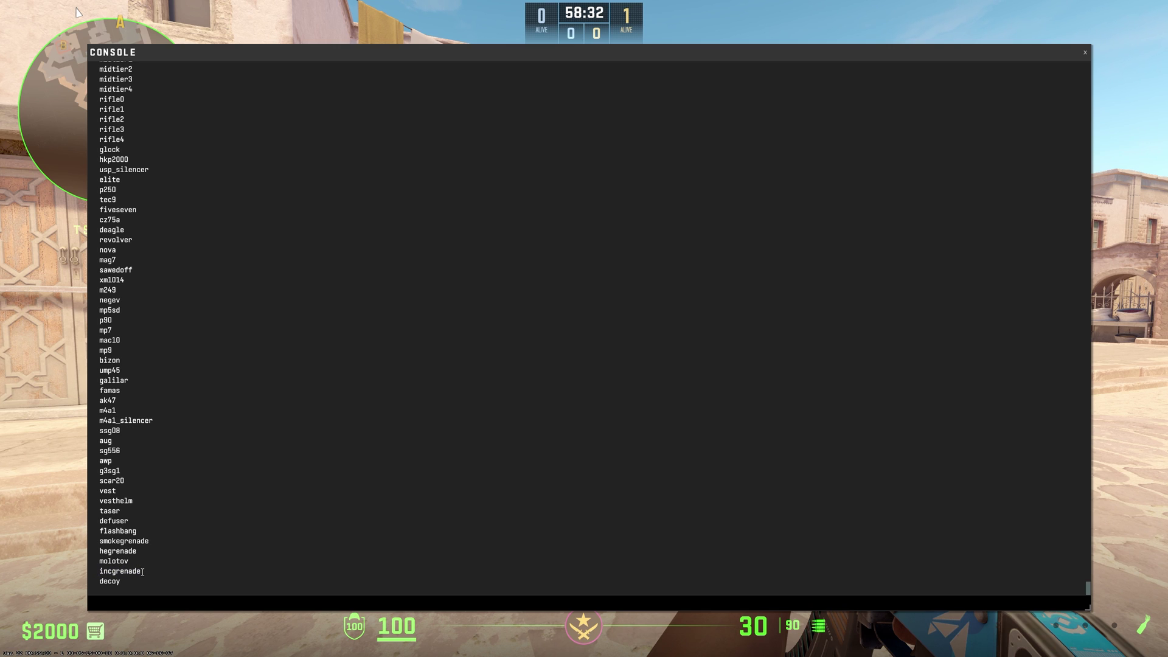